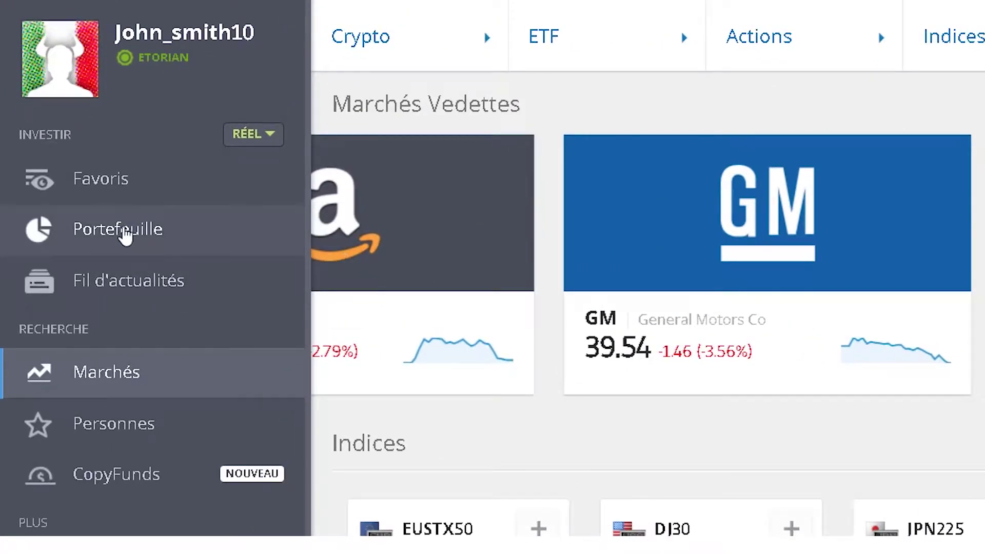
# Open the portfolio and review the list of open positions, copied traders and CopyFunds with their invested amounts and gains
pyautogui.click(95, 231)
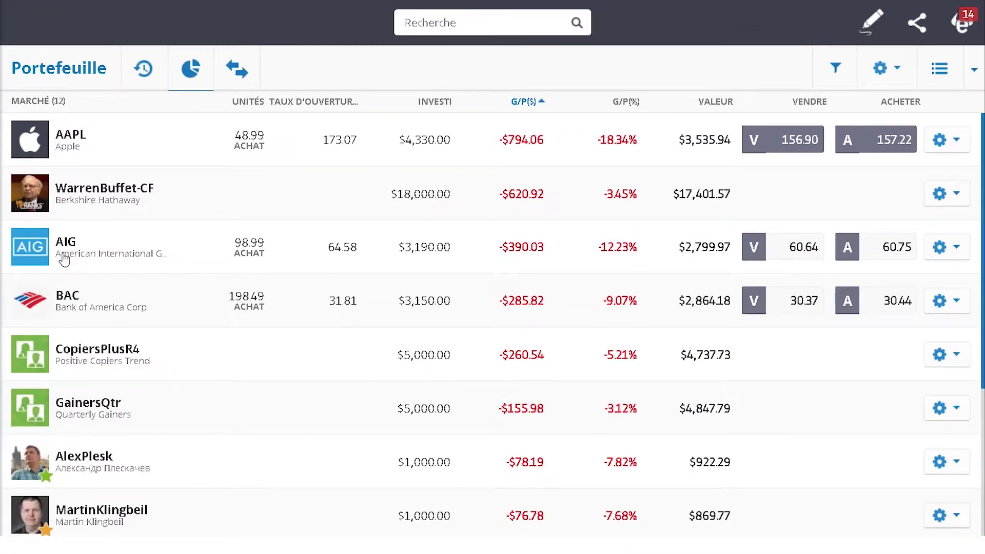
pyautogui.scroll(-4, 65, 259)
pyautogui.scroll(-1, 77, 280)
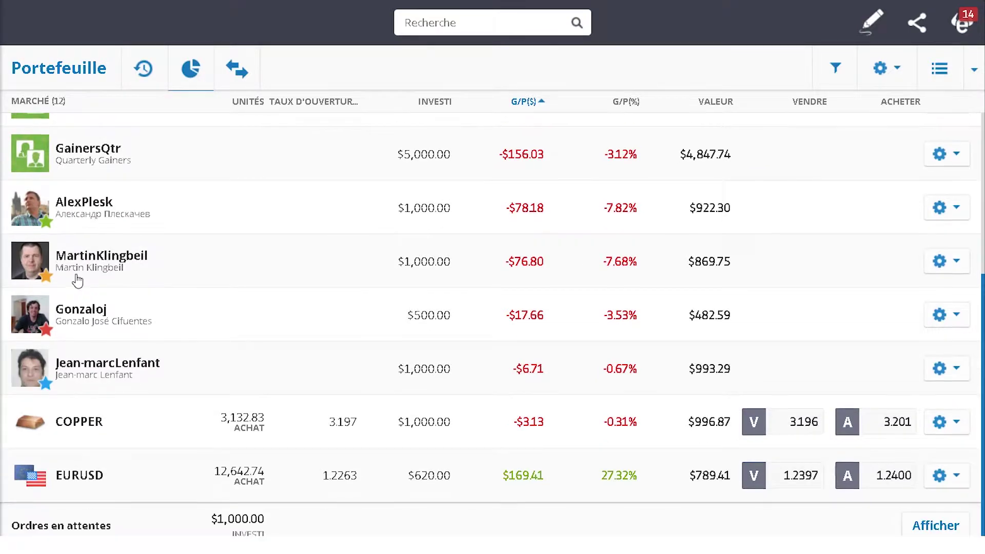
pyautogui.scroll(3, 77, 279)
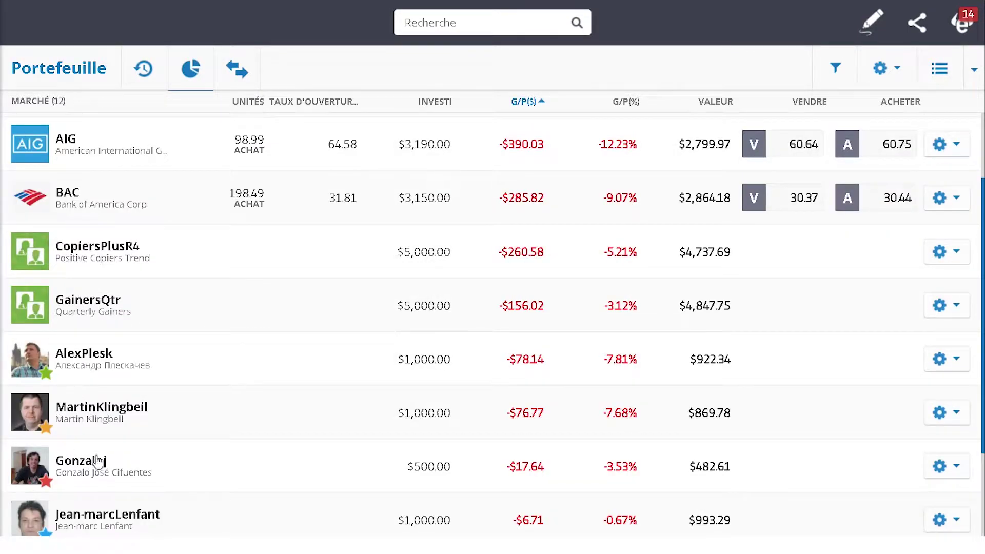
pyautogui.scroll(-3, 104, 516)
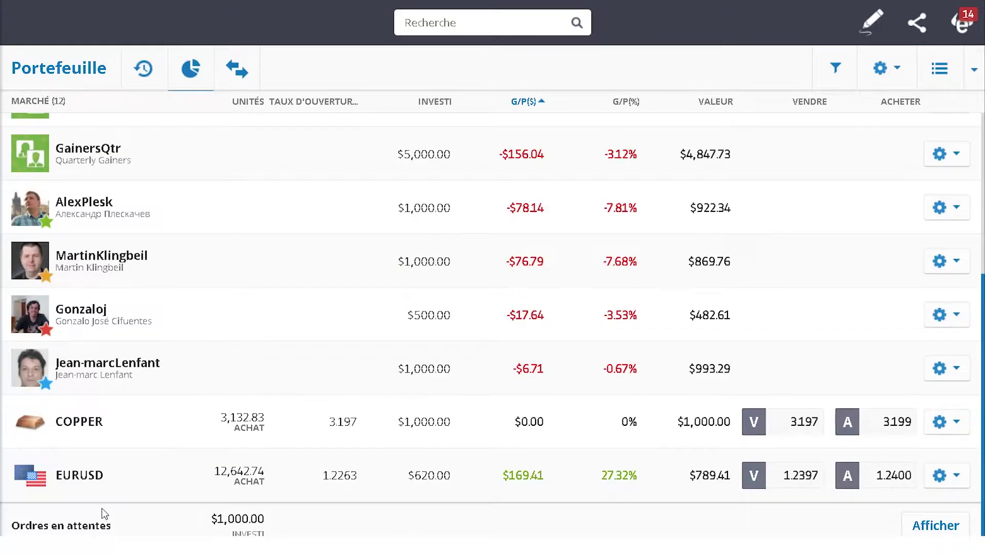
pyautogui.scroll(3, 102, 508)
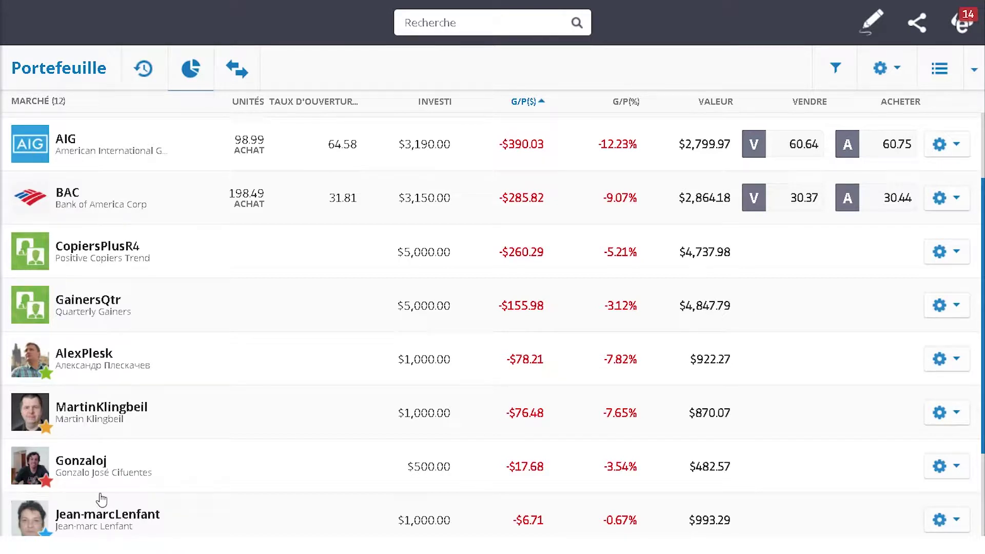
pyautogui.scroll(-2, 154, 415)
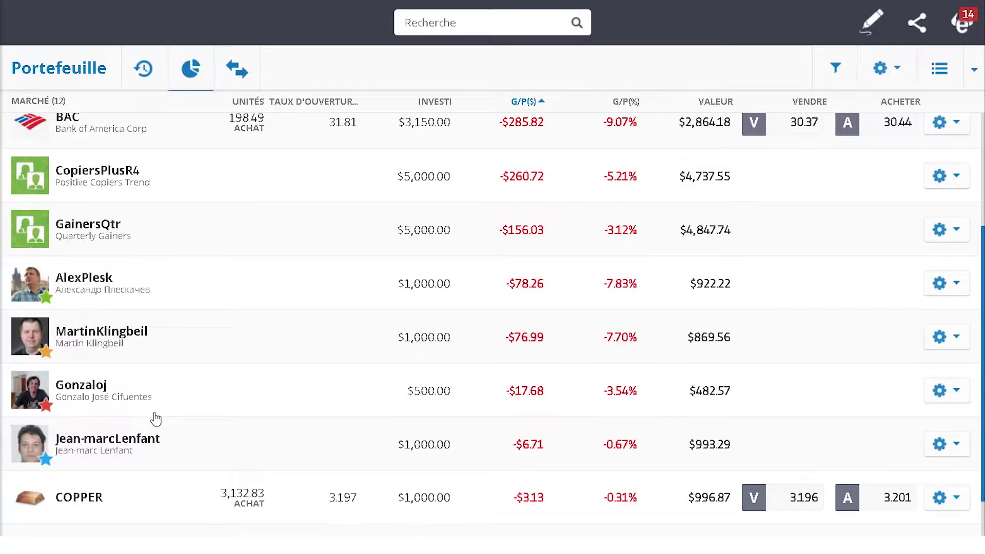
pyautogui.scroll(-3, 161, 416)
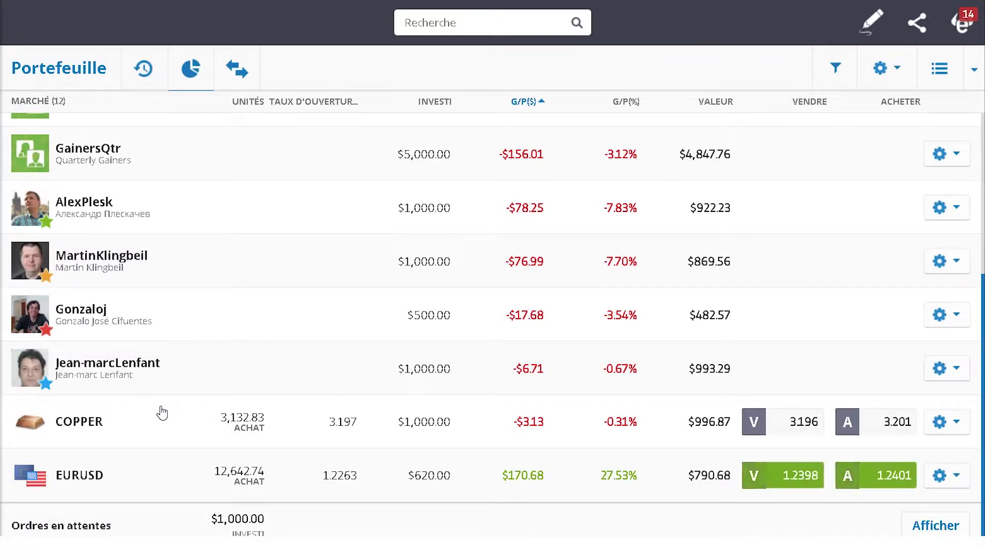
pyautogui.scroll(3, 162, 413)
pyautogui.scroll(3, 162, 413)
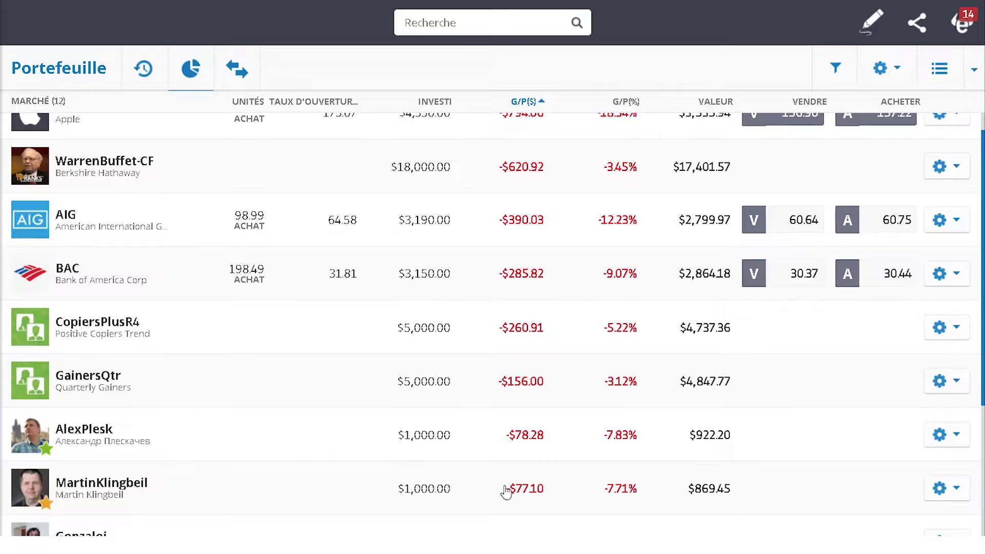
# Open the form for adding funds to the copied trader listed just below GainersQtr
pyautogui.click(952, 437)
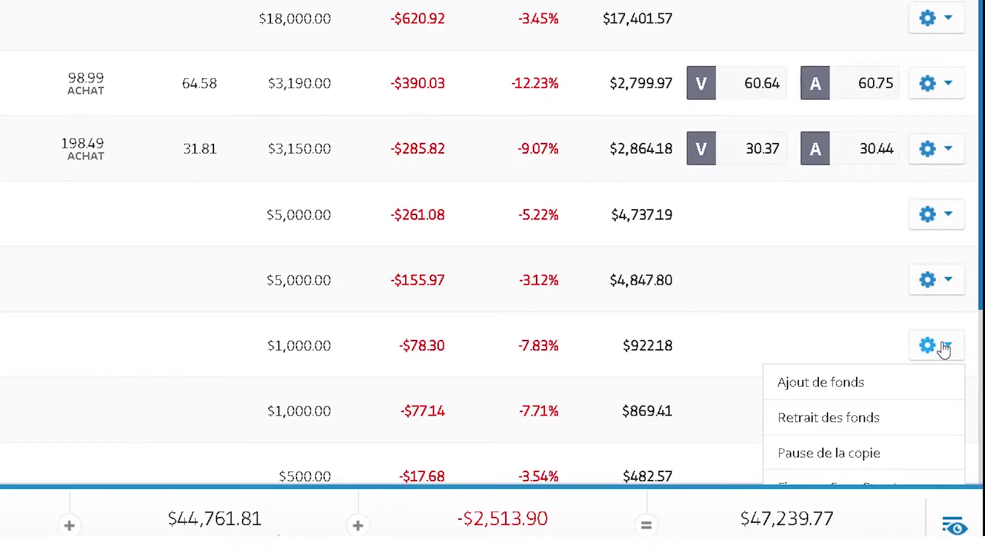
pyautogui.scroll(-3, 944, 350)
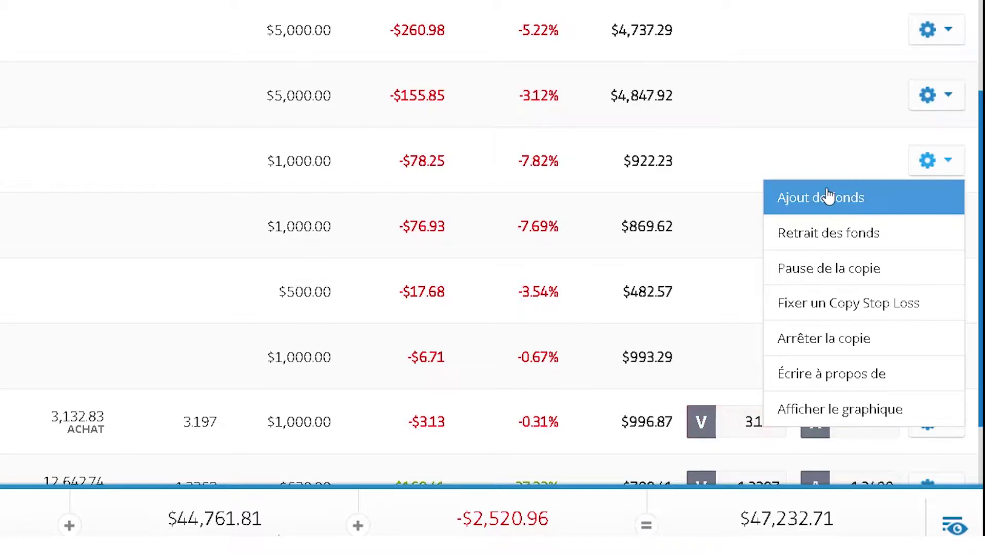
pyautogui.click(867, 213)
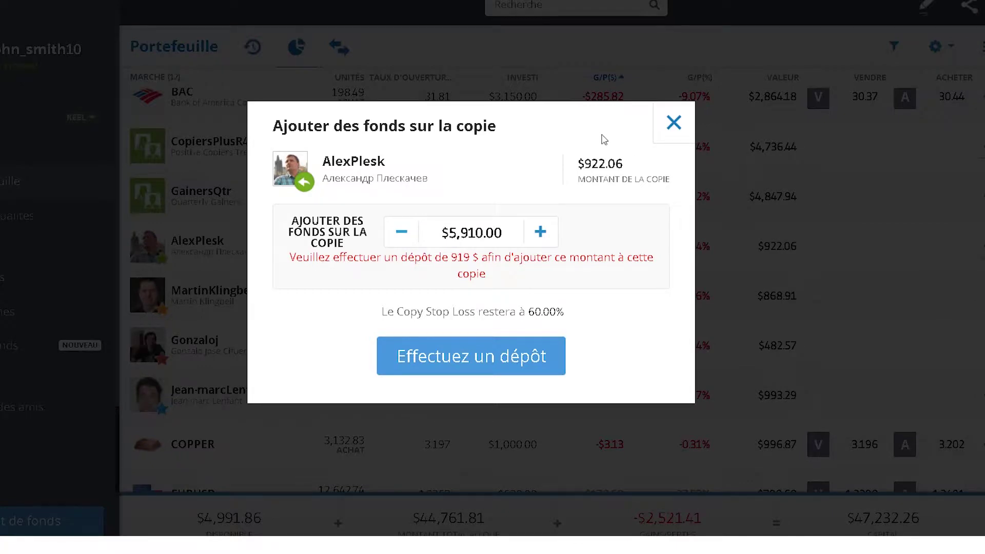
# Lower the amount of funds to add to the copy to $4,910
pyautogui.click(400, 235)
pyautogui.click(400, 235)
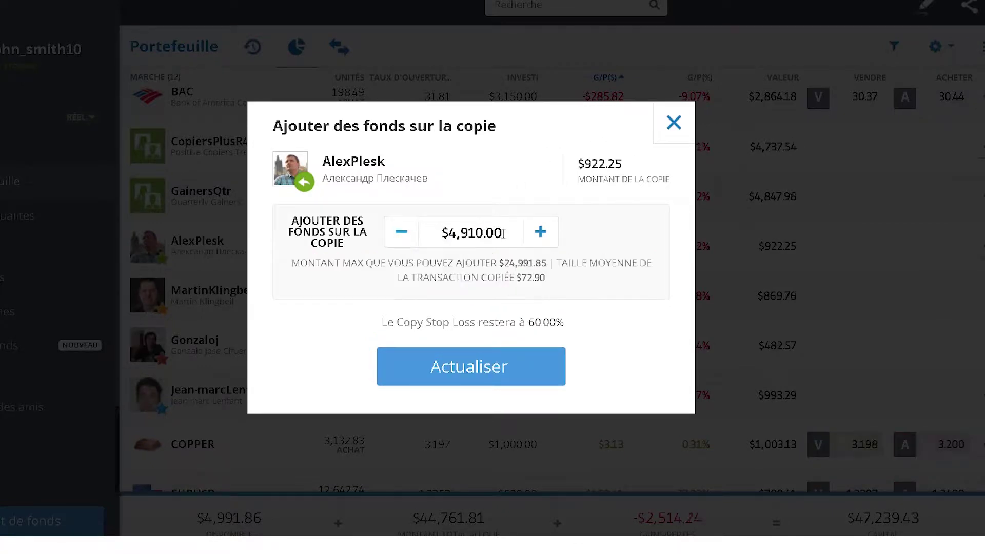
pyautogui.moveTo(502, 234); pyautogui.dragTo(292, 216)
pyautogui.click(584, 365)
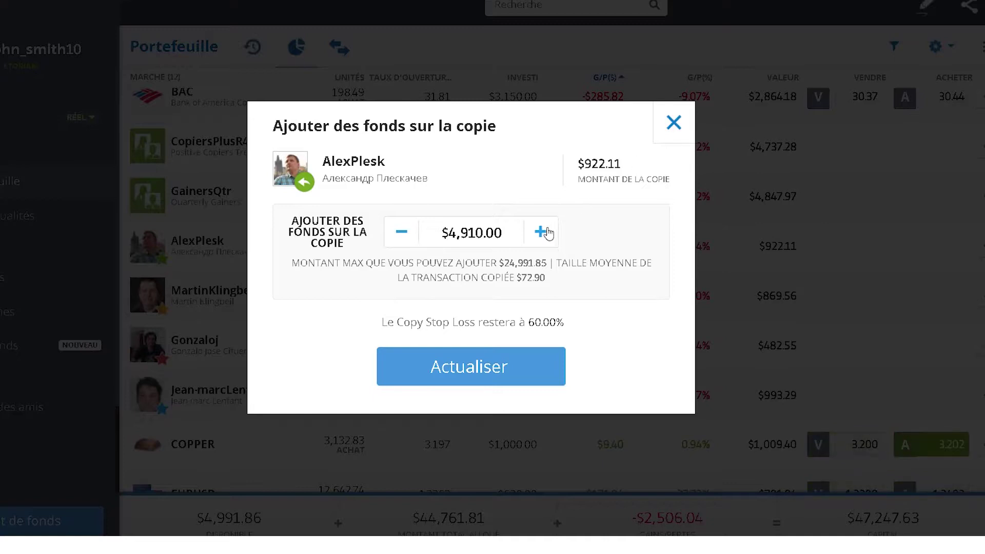
# Set the amount to add to the copy to $1,000 and submit the update
pyautogui.moveTo(515, 233); pyautogui.dragTo(321, 245)
pyautogui.write('100')
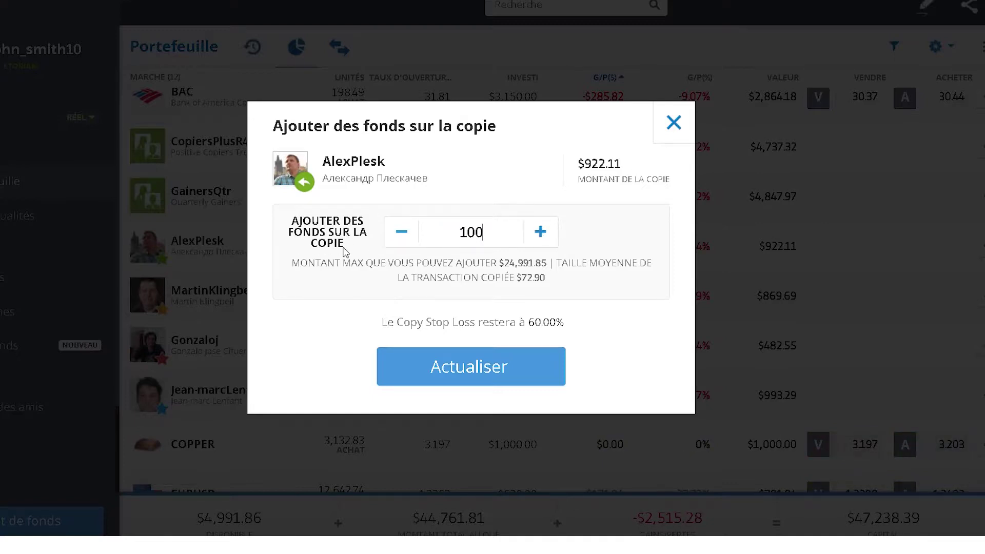
pyautogui.write('000.')
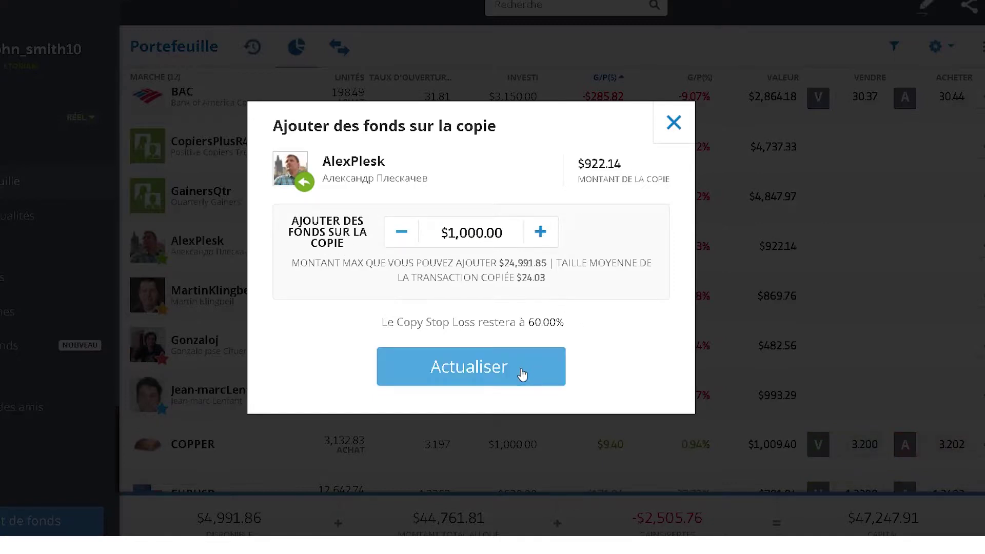
pyautogui.click(523, 374)
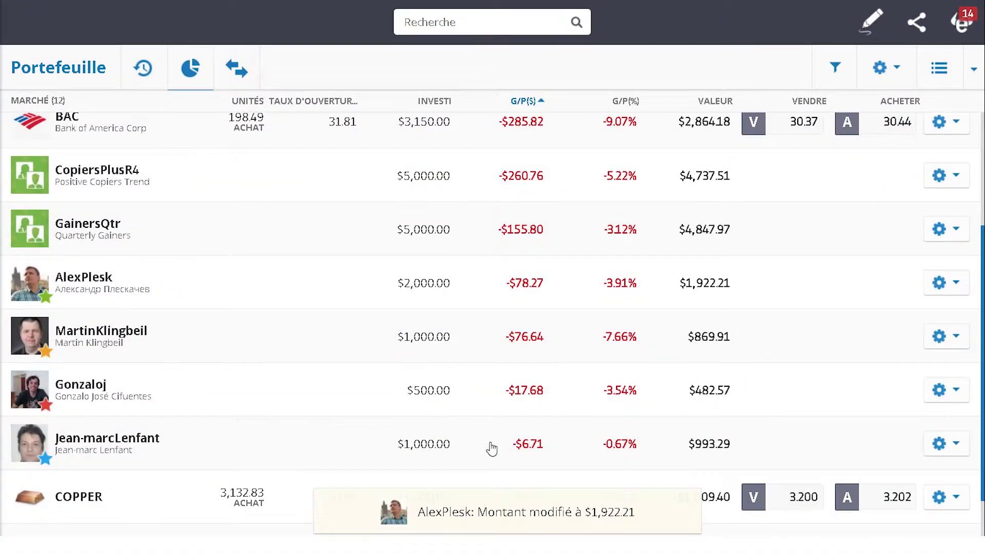
# Find the same copied trader through the search, view the add-funds form from their profile and close it without submitting
pyautogui.click(463, 27)
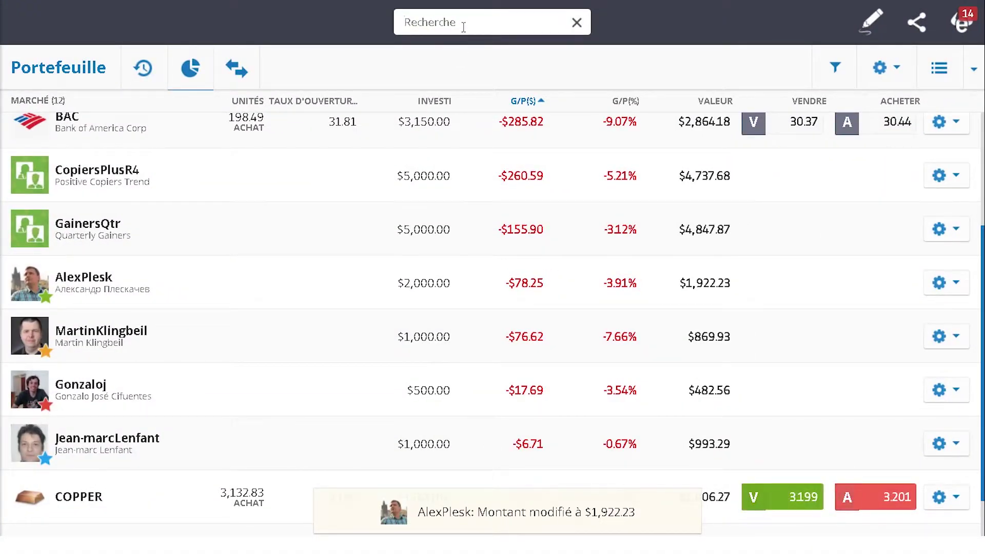
pyautogui.write('alex')
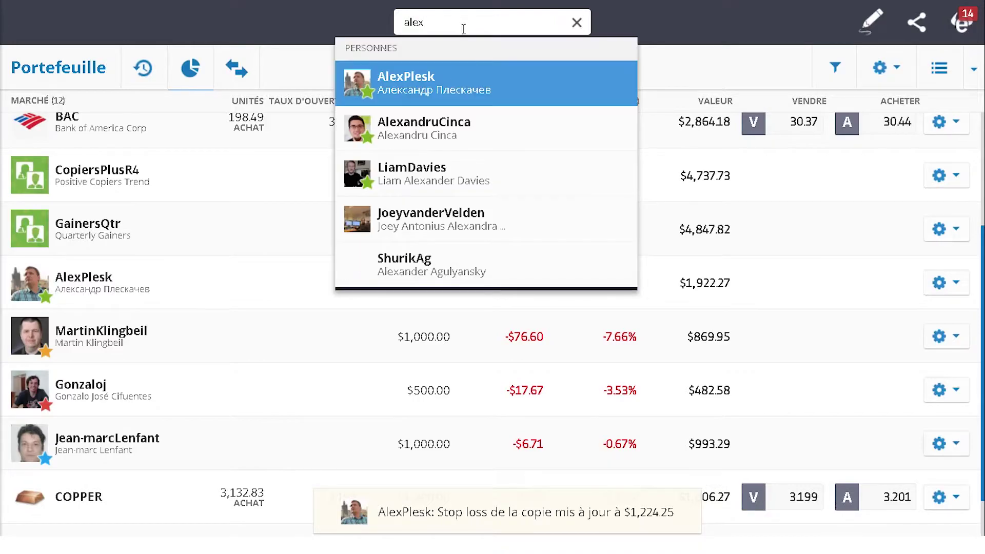
pyautogui.click(457, 88)
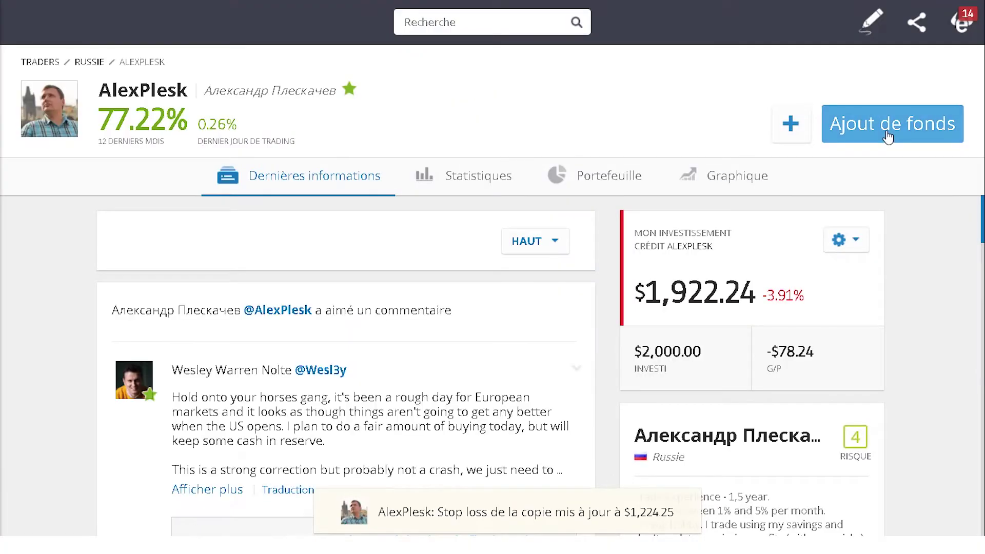
pyautogui.click(883, 125)
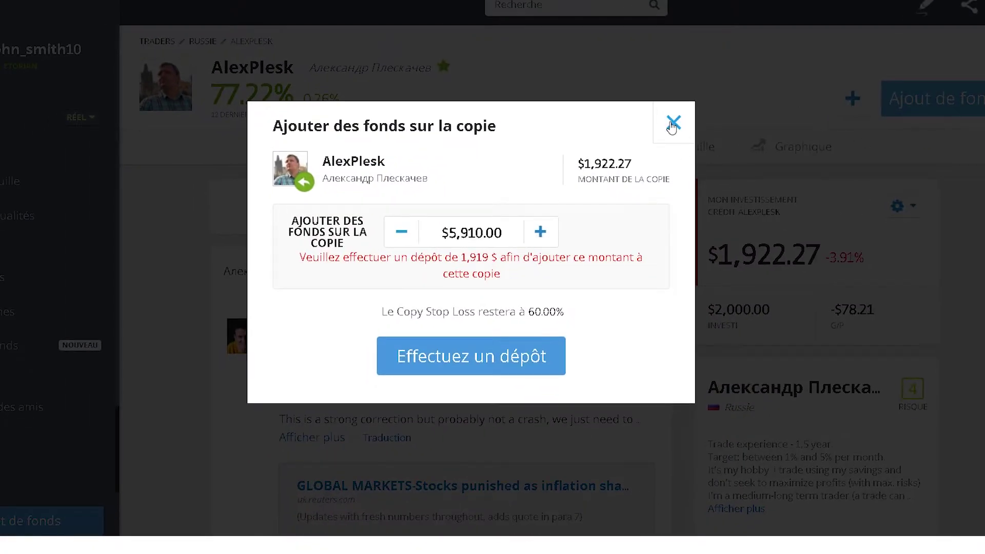
pyautogui.click(674, 122)
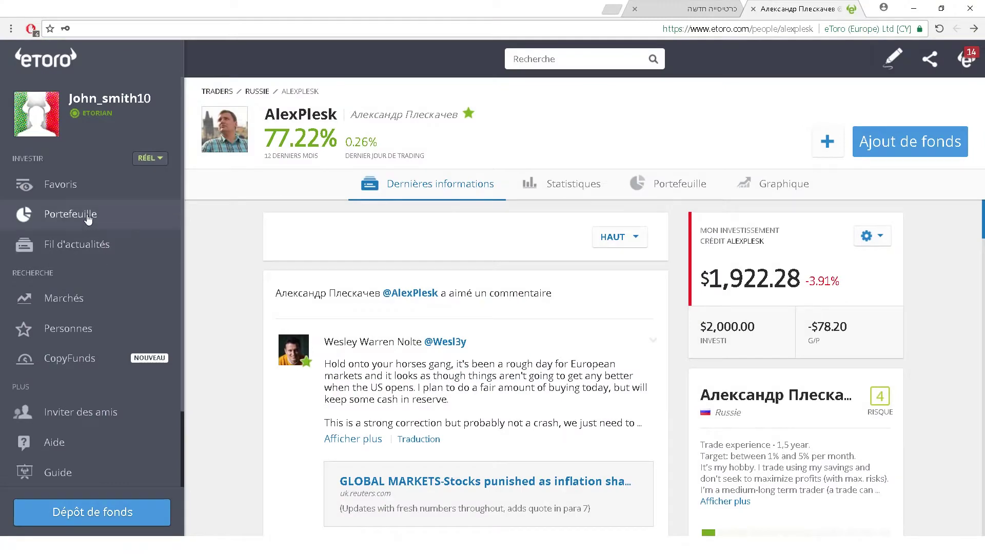
# Return to the portfolio and open the form for withdrawing funds from the same copied trader
pyautogui.click(89, 218)
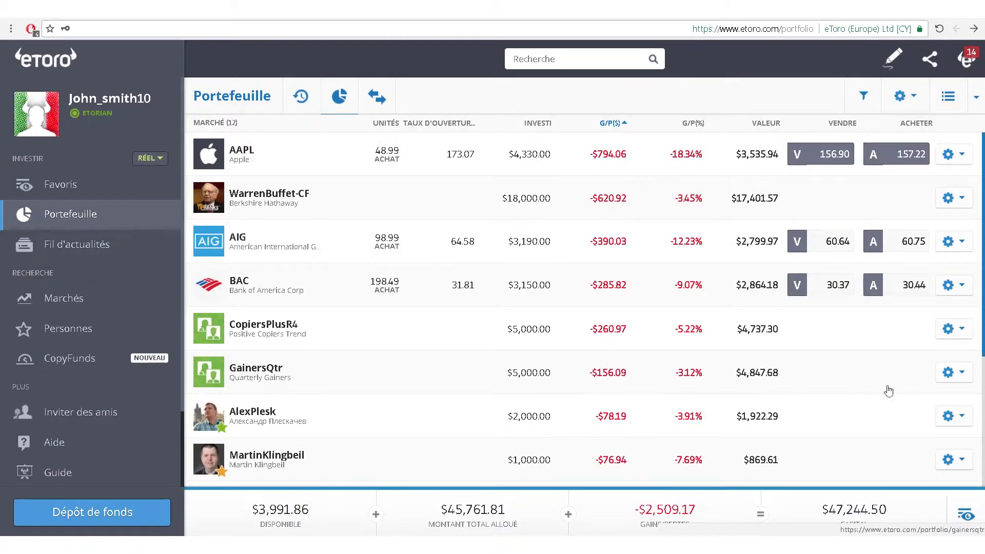
pyautogui.click(960, 416)
pyautogui.scroll(-4, 949, 434)
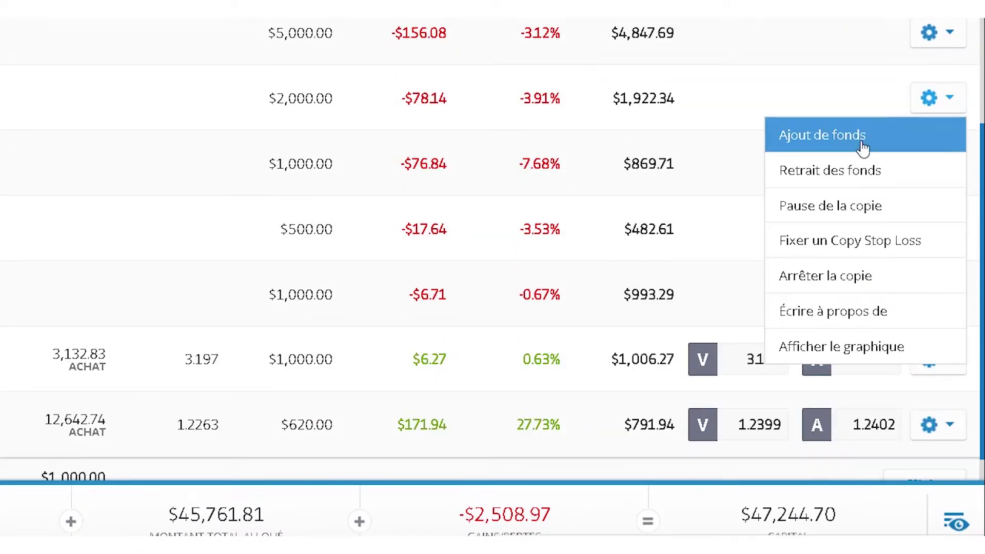
pyautogui.click(804, 175)
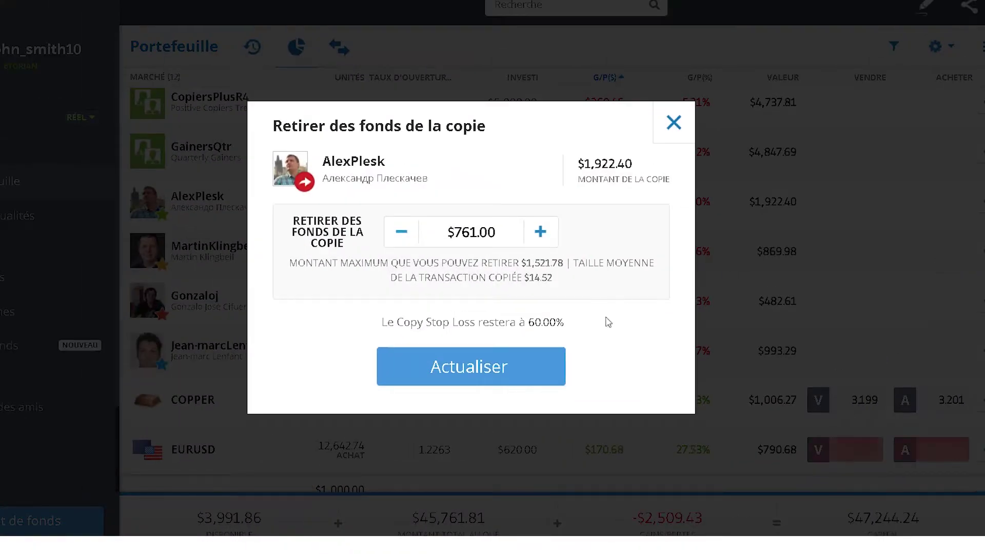
# Try withdrawal amounts of $1,000, $1,500 and $1,900 for the copy without submitting them
pyautogui.moveTo(497, 231); pyautogui.dragTo(456, 235)
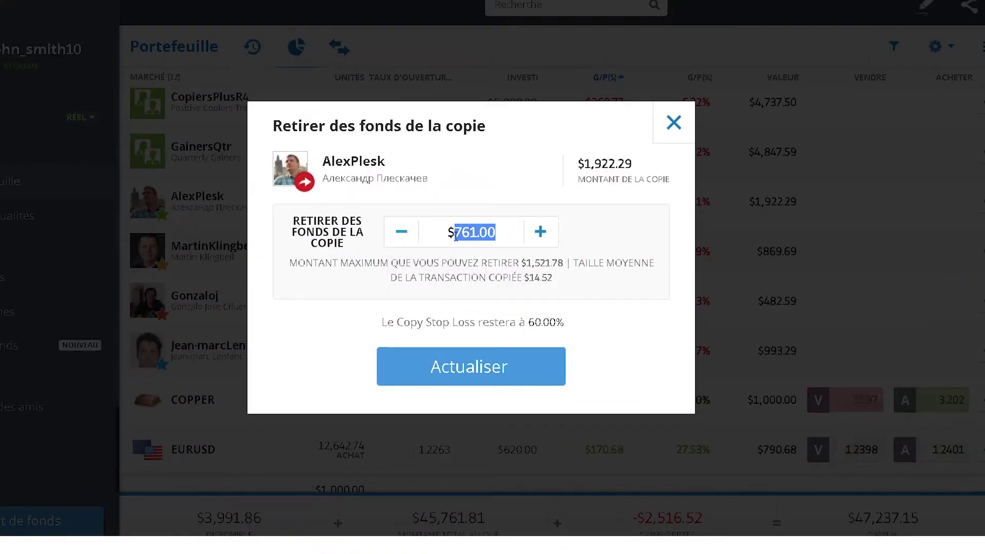
pyautogui.write('1000')
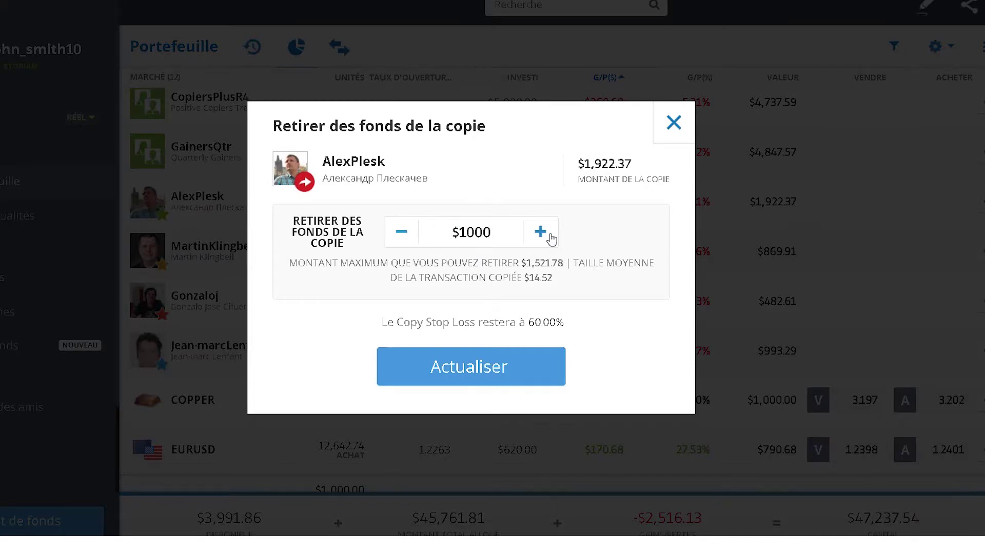
pyautogui.click(585, 234)
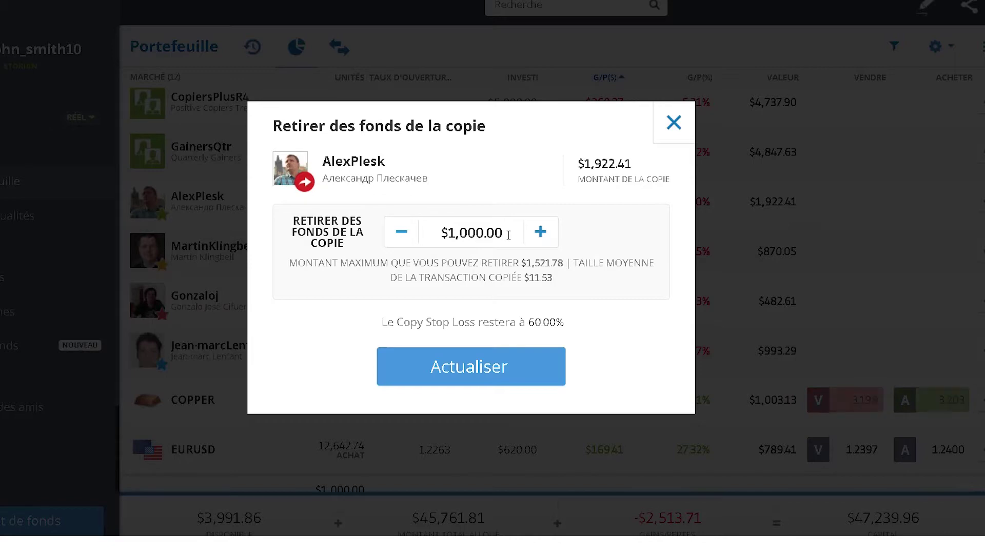
pyautogui.moveTo(505, 235); pyautogui.dragTo(448, 239)
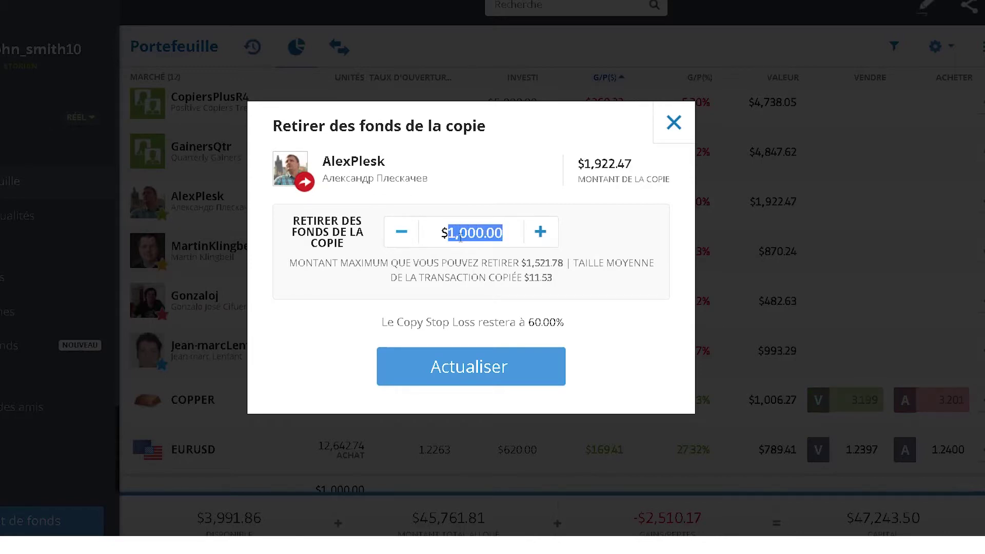
pyautogui.write('1,500')
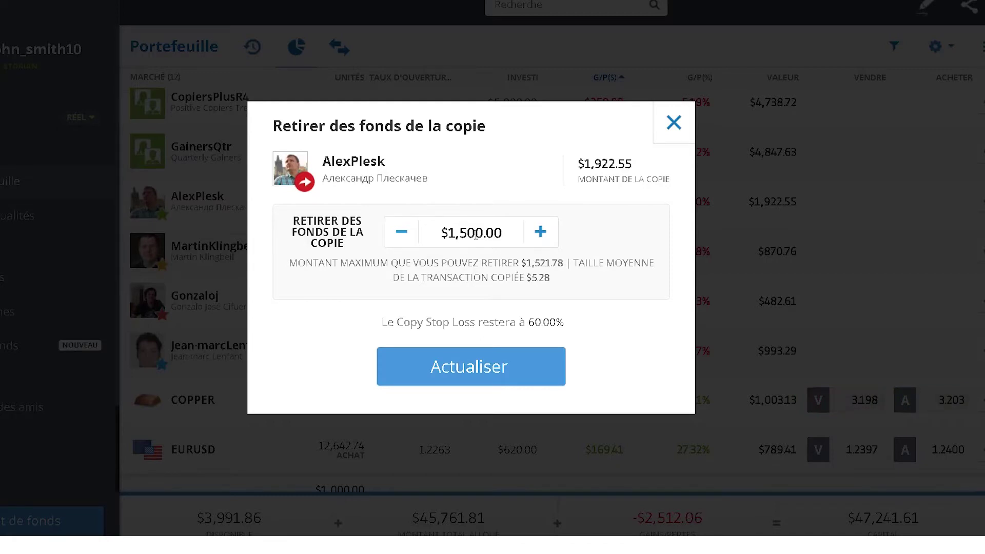
pyautogui.moveTo(504, 233); pyautogui.dragTo(453, 237)
pyautogui.write('1900')
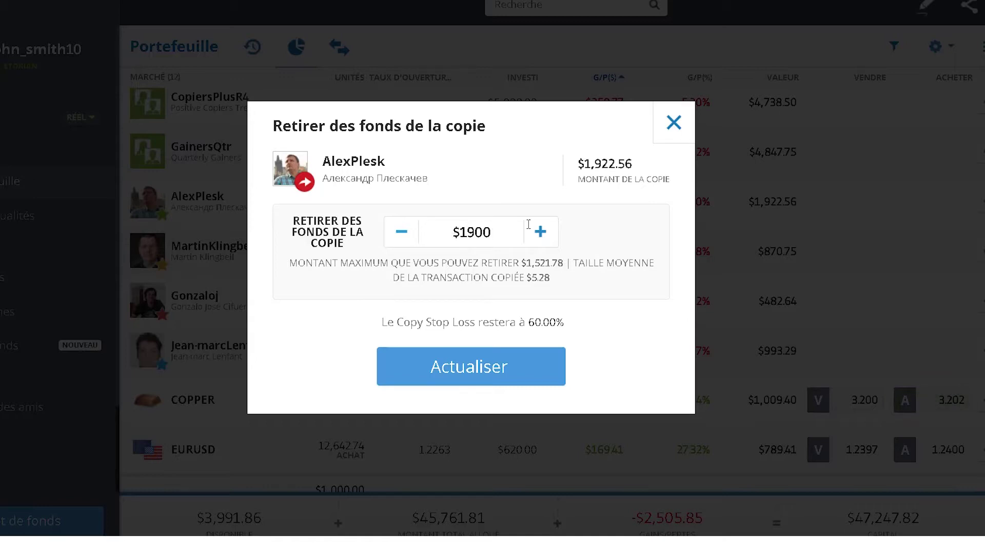
pyautogui.click(607, 219)
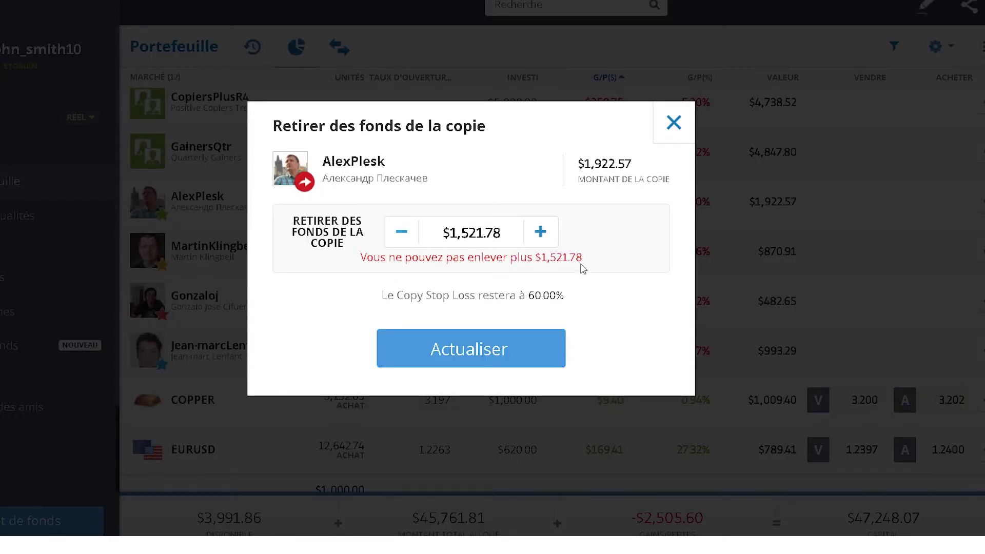
# Set the amount to withdraw from the copy to $1,000 and submit the update
pyautogui.click(508, 236)
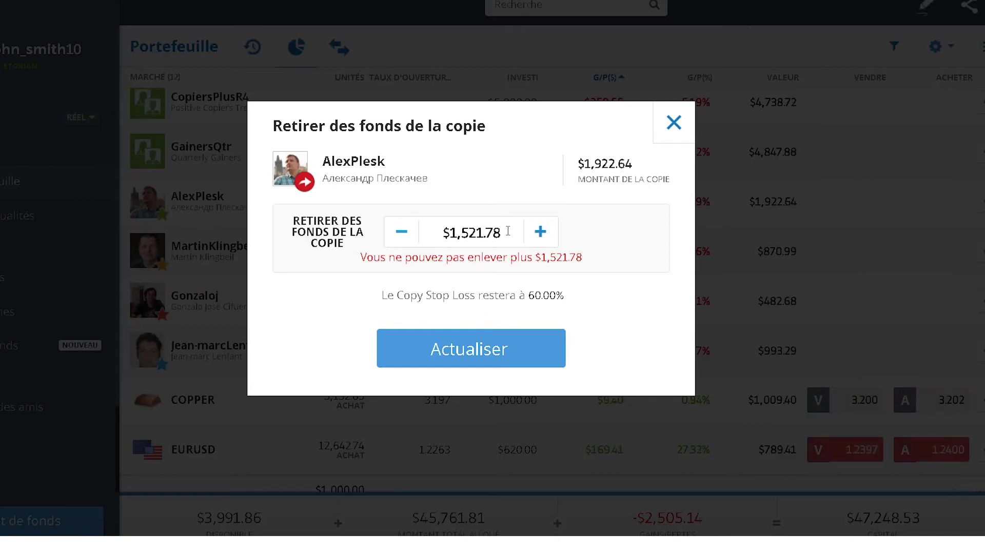
pyautogui.moveTo(507, 232); pyautogui.dragTo(455, 234)
pyautogui.press('BackSpace')
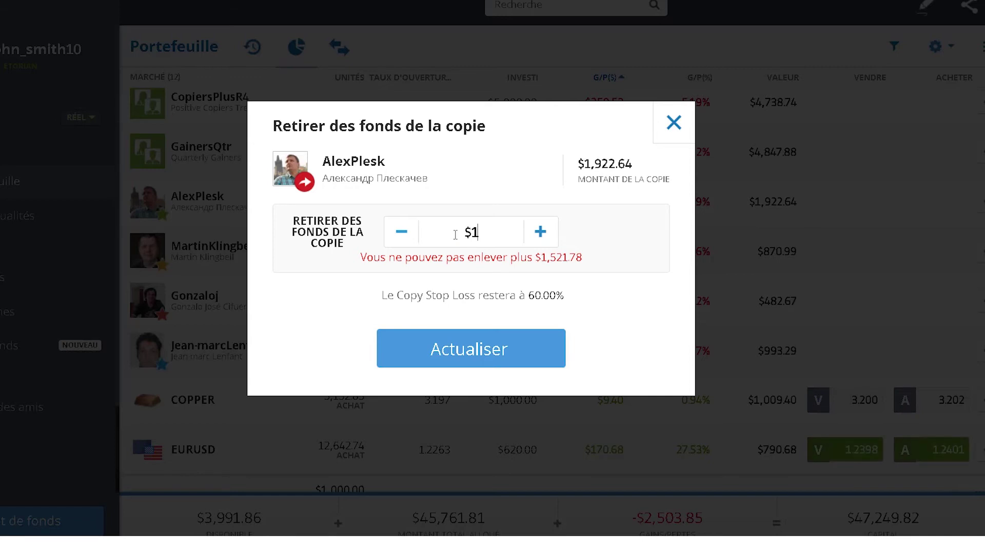
pyautogui.write('000')
pyautogui.click(522, 332)
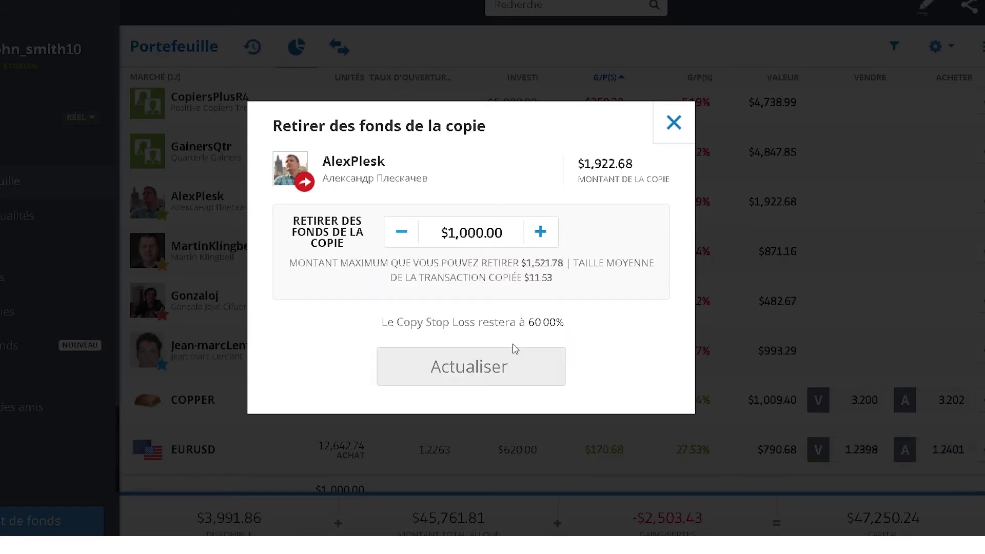
pyautogui.click(513, 352)
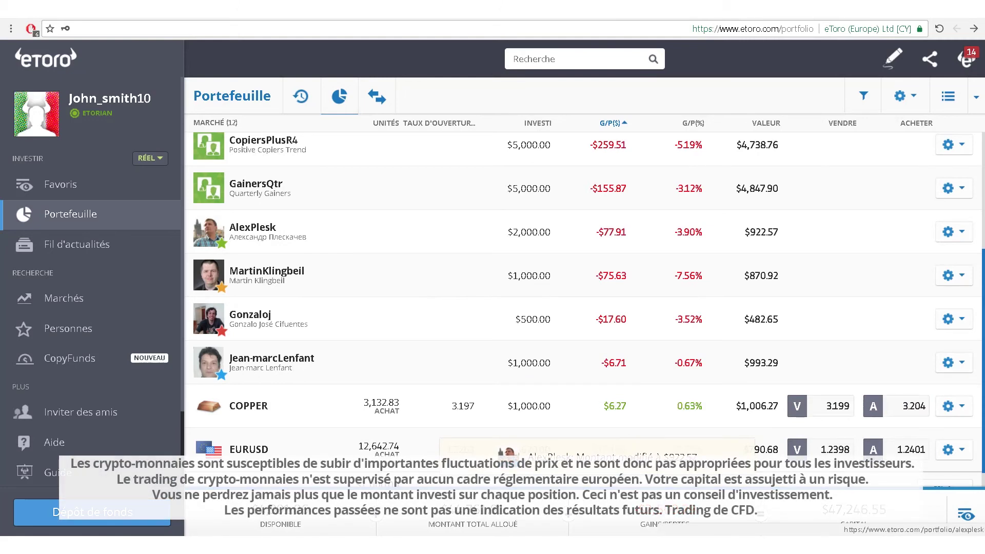
# Open the Marchés overview
pyautogui.click(95, 301)
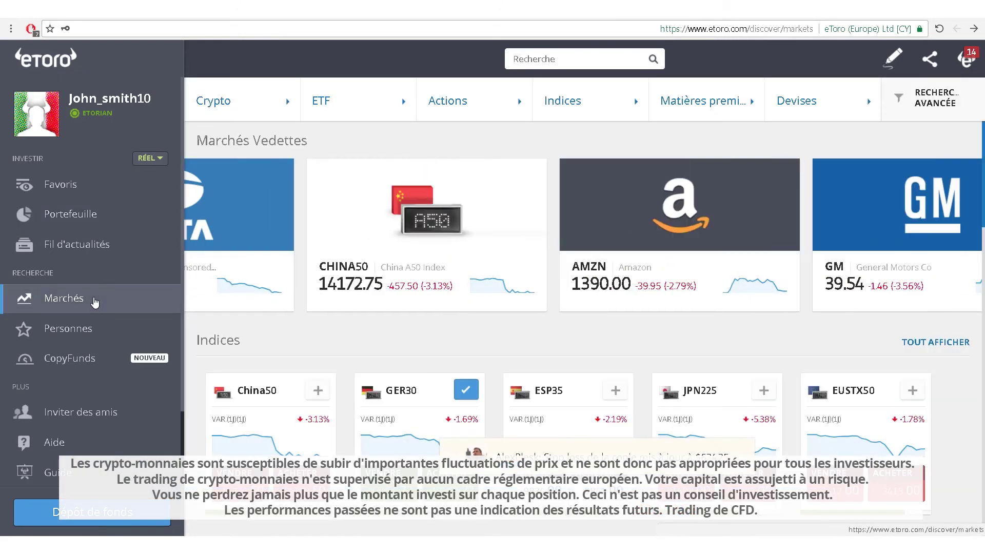